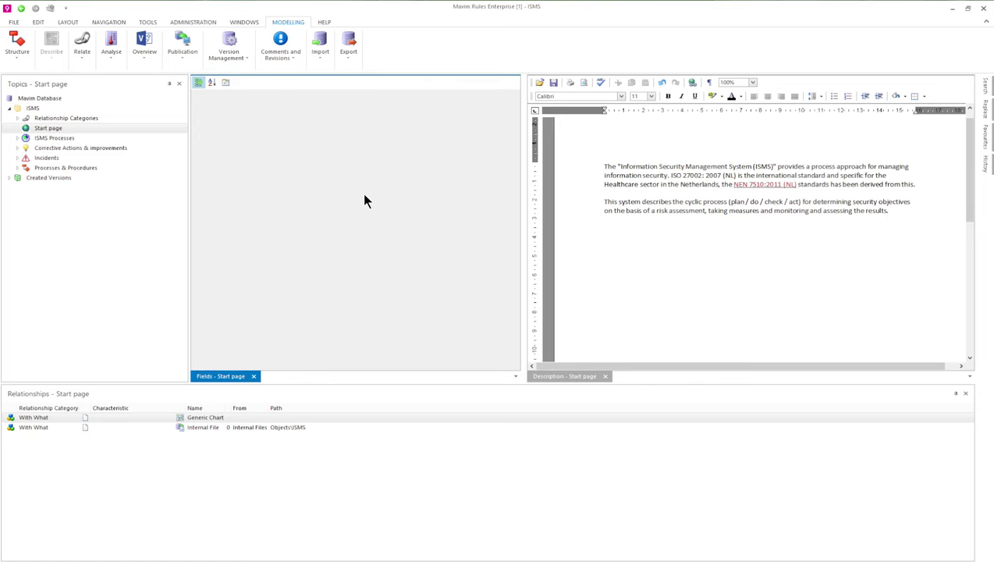
- Browse the subtopics of ISMS Processes and of Processes & Procedures in the ISMS topic tree
click(17, 139)
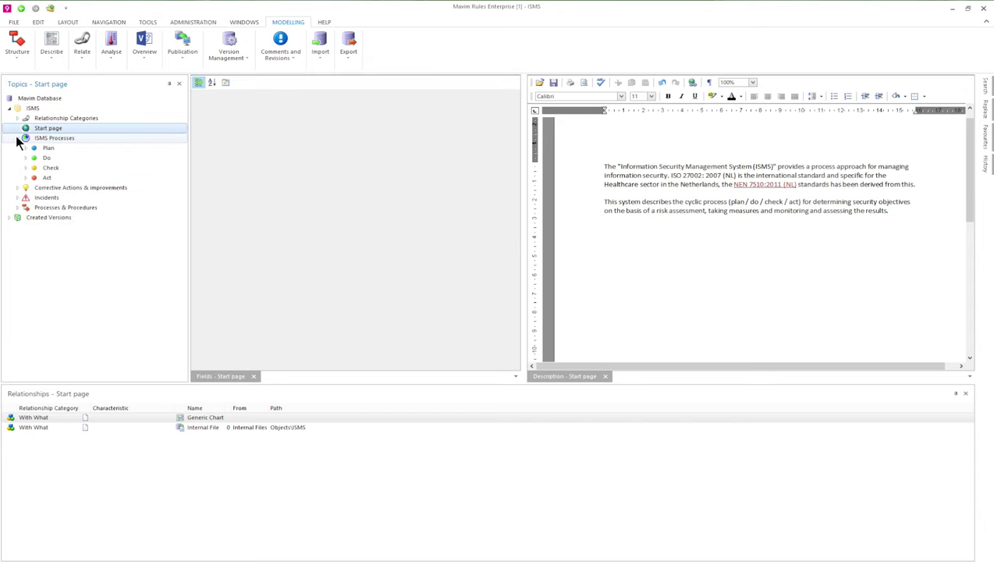
click(17, 138)
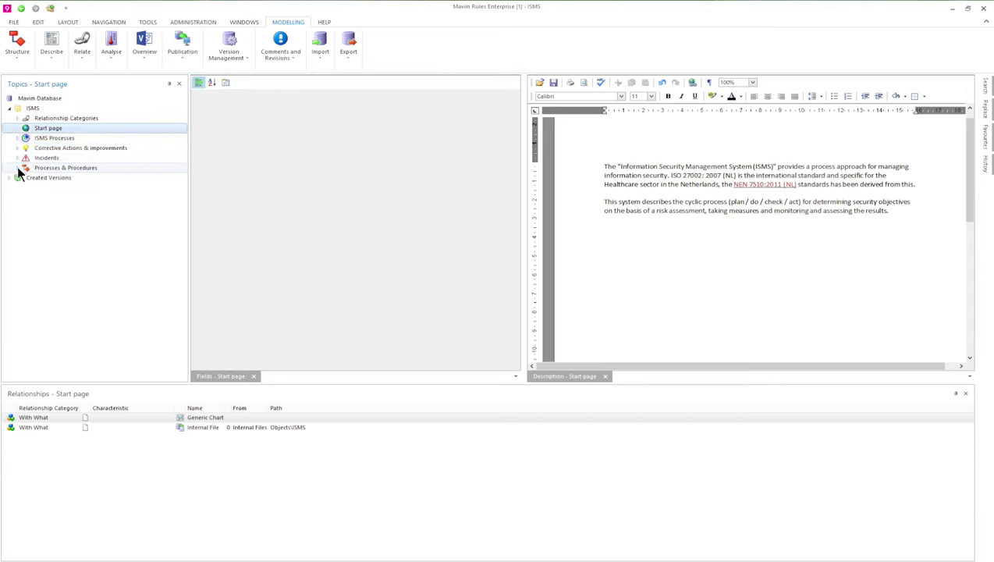
click(17, 167)
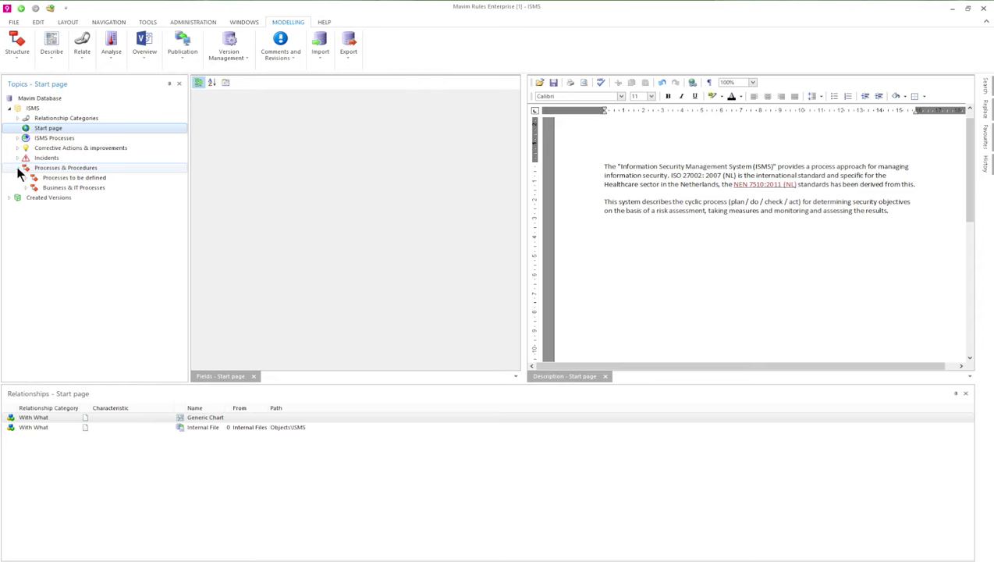
- Open regulation 9.2 User access management under Why, Law & Regulations, ISO 27002:2013 (UK), 9 Access control
click(17, 118)
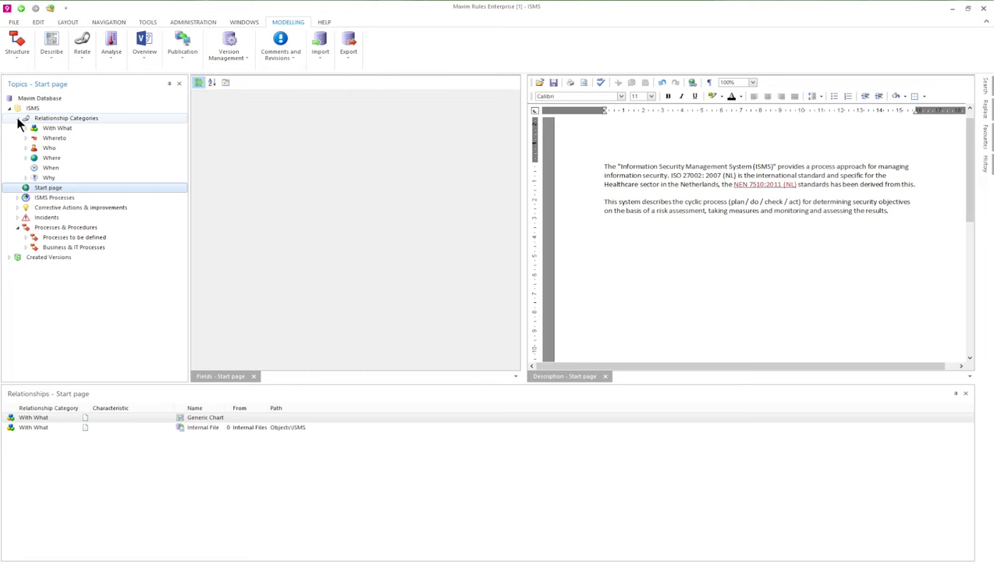
click(26, 178)
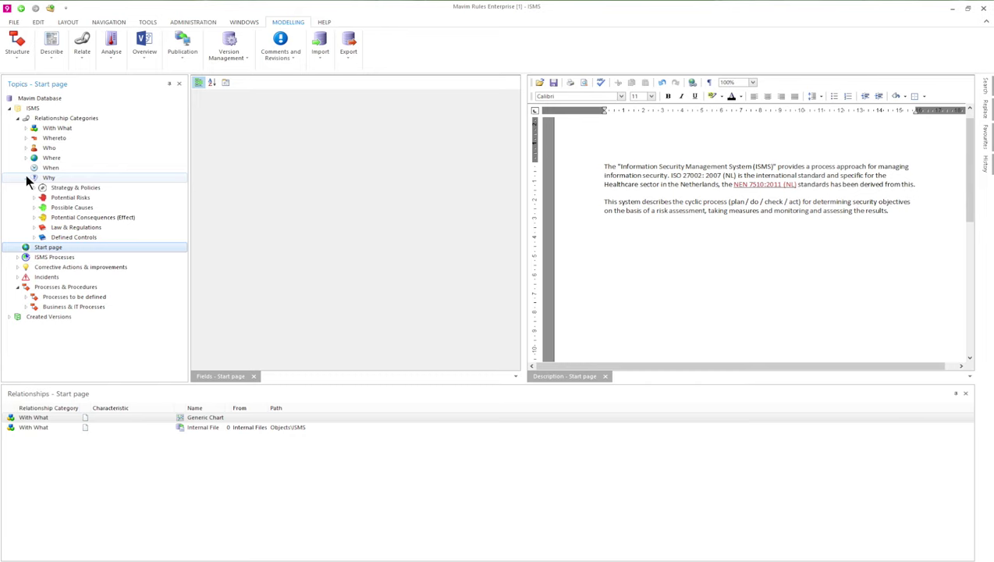
click(35, 228)
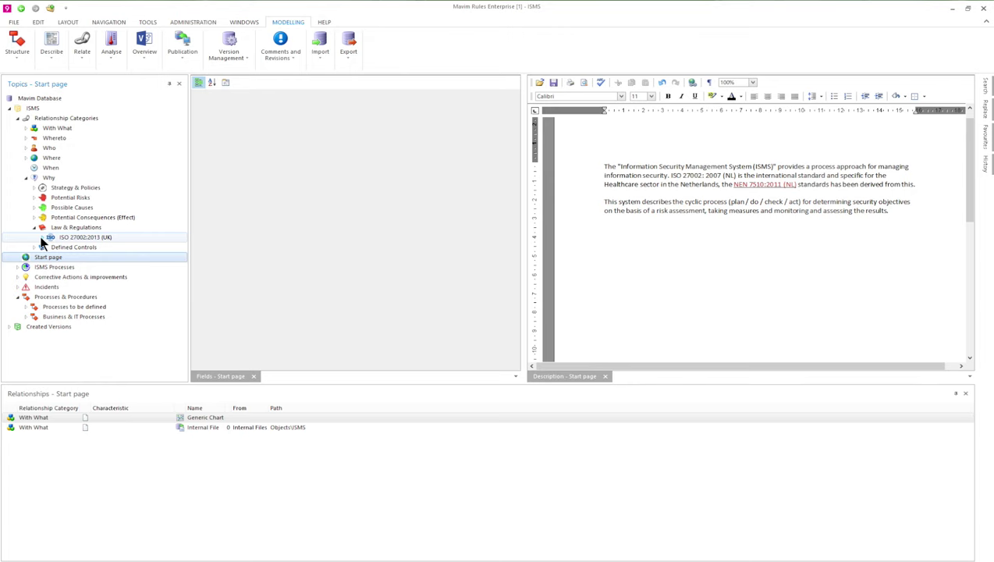
click(43, 236)
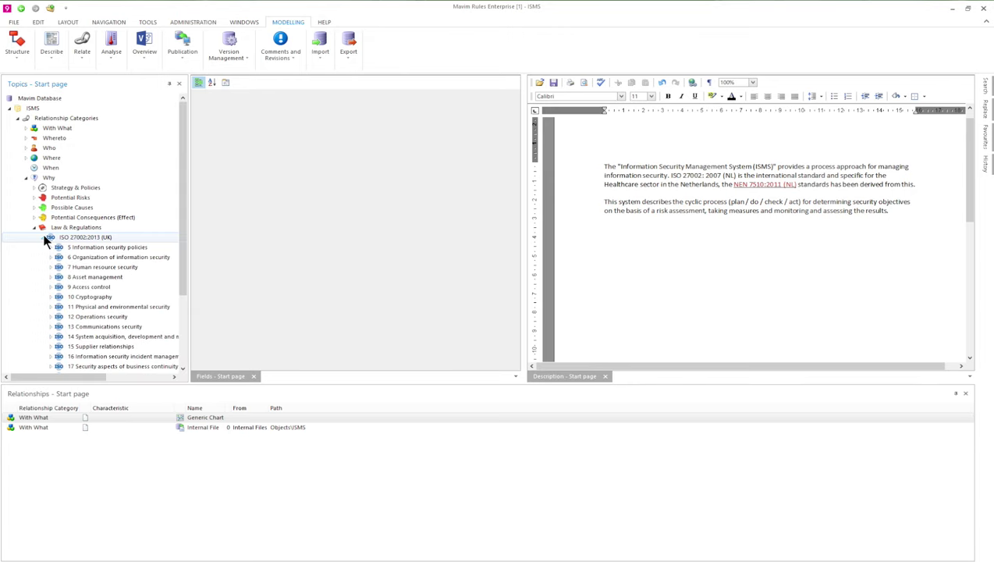
click(51, 288)
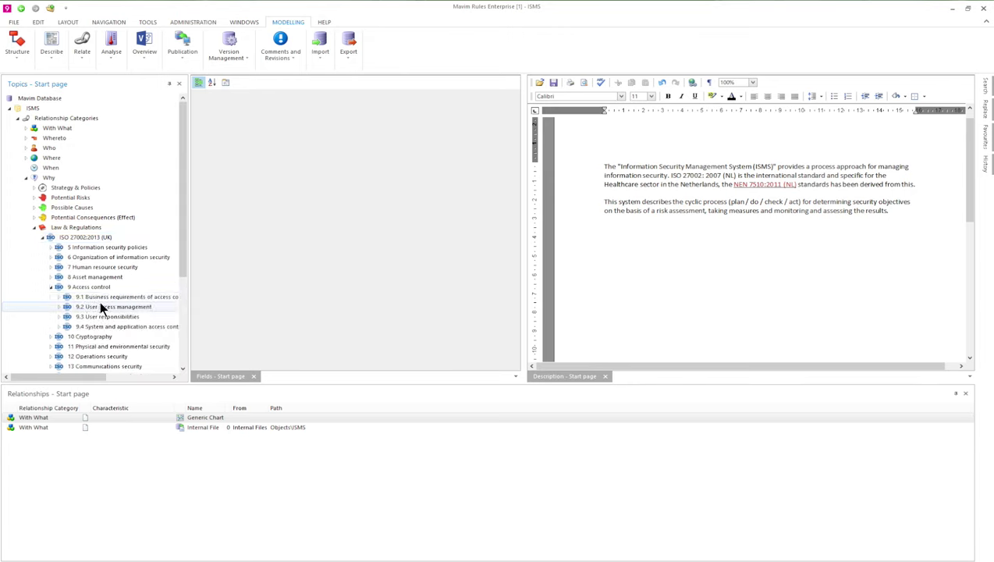
click(99, 307)
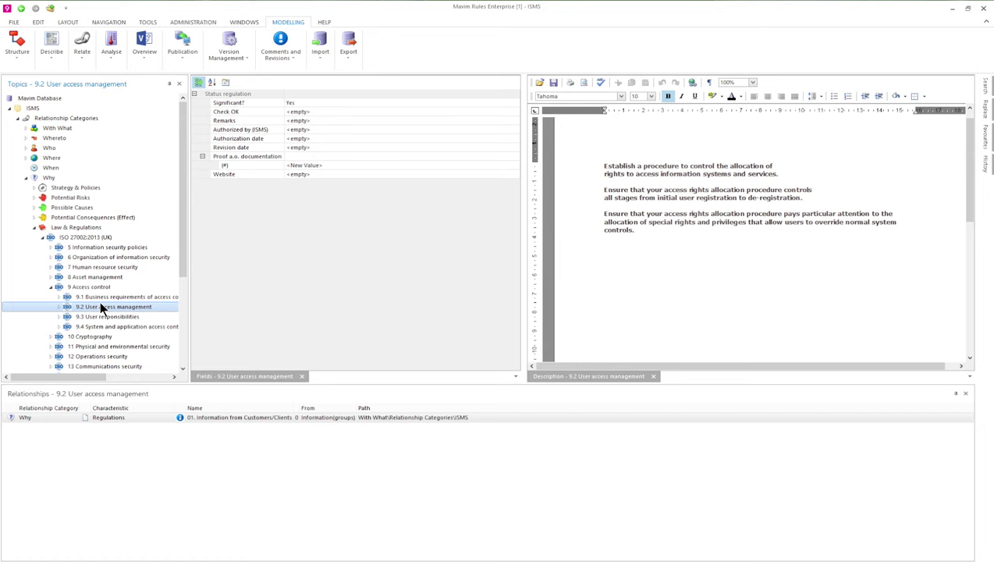
- Collapse Law & Regulations and view the Locations topic under Where and the subtopics of Who
click(34, 227)
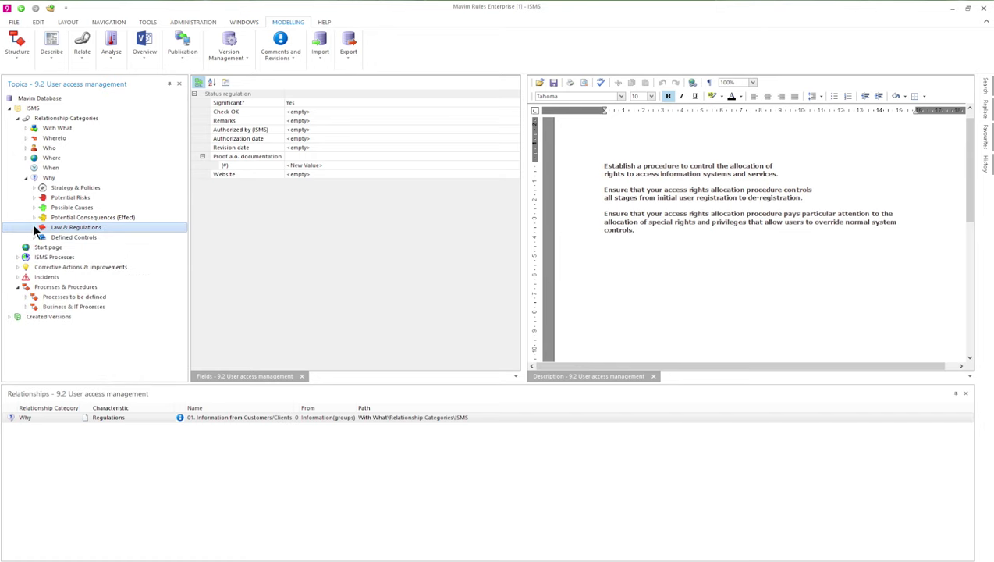
click(26, 158)
click(62, 179)
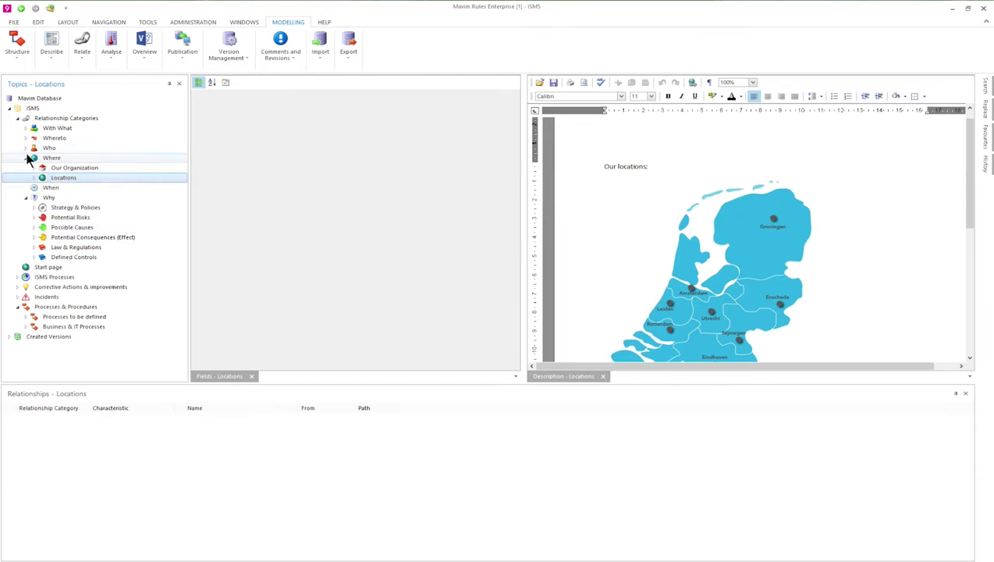
click(26, 159)
click(26, 149)
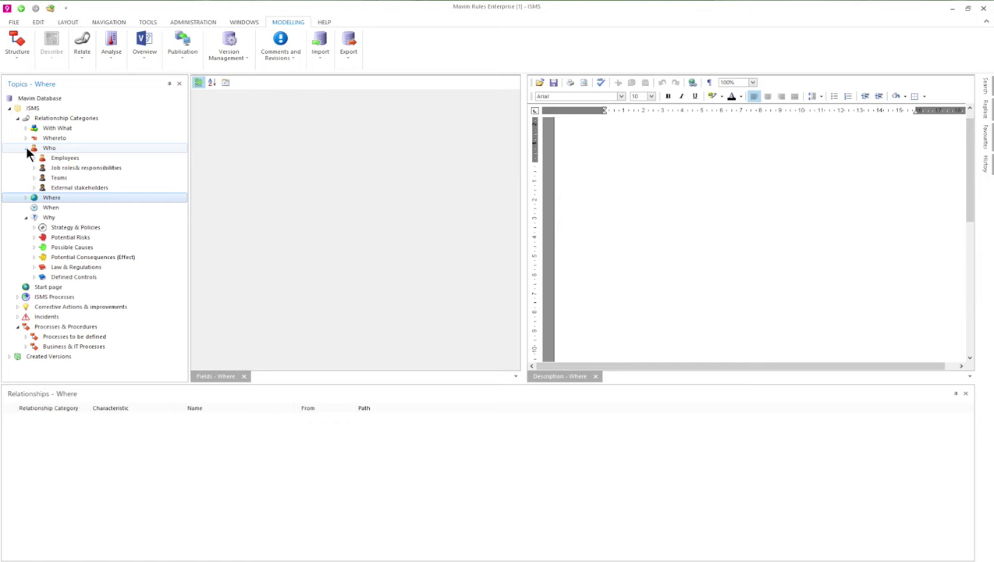
click(26, 148)
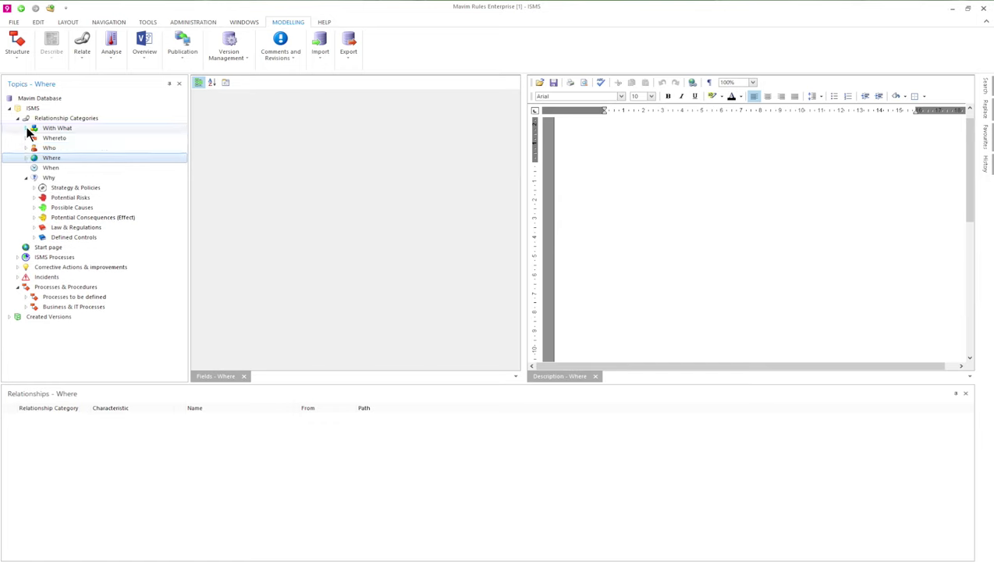
- Add a subtopic named "Client information + Registration" to 01. Information from Customers/Clients in the With What information groups
click(26, 129)
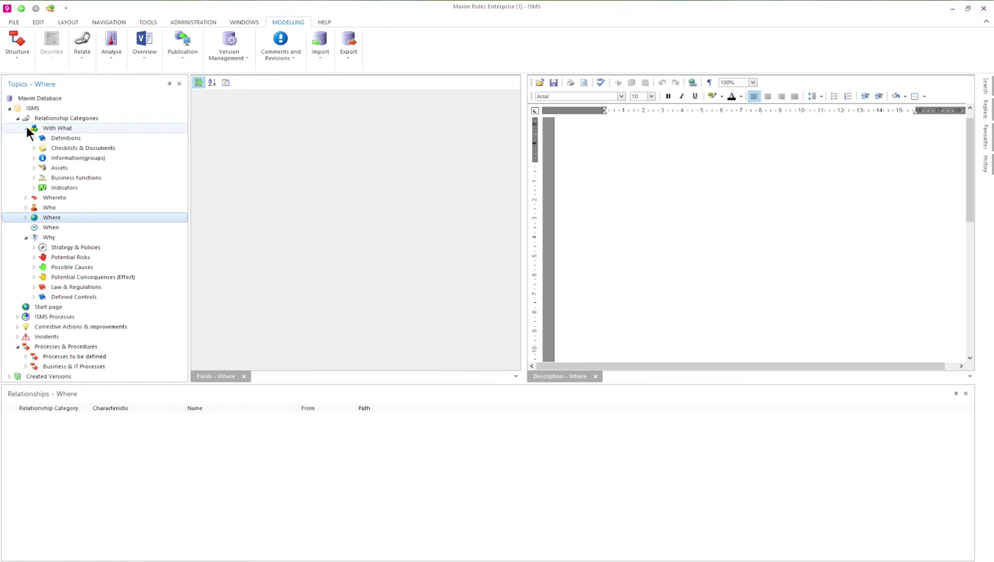
click(34, 157)
click(87, 169)
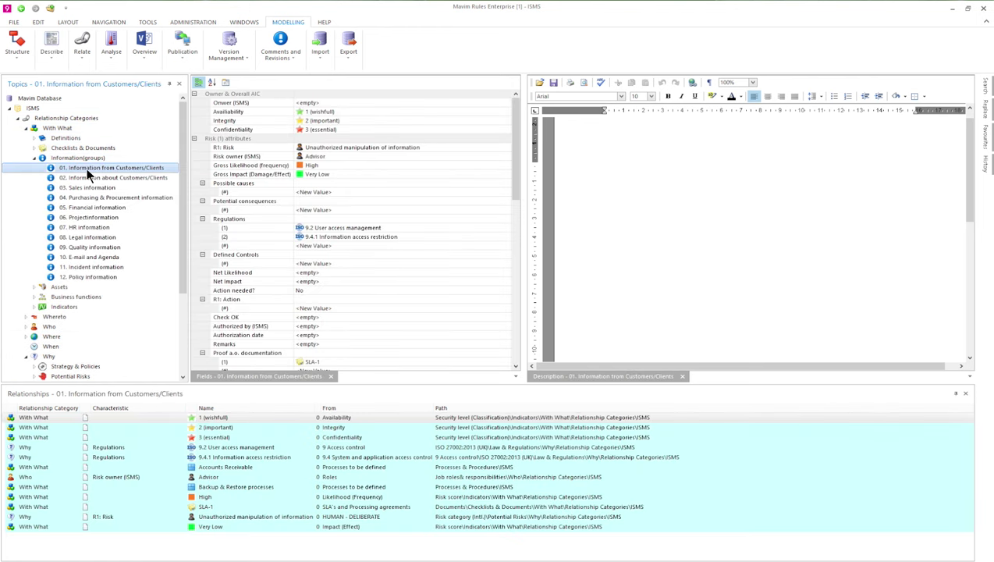
key(Insert)
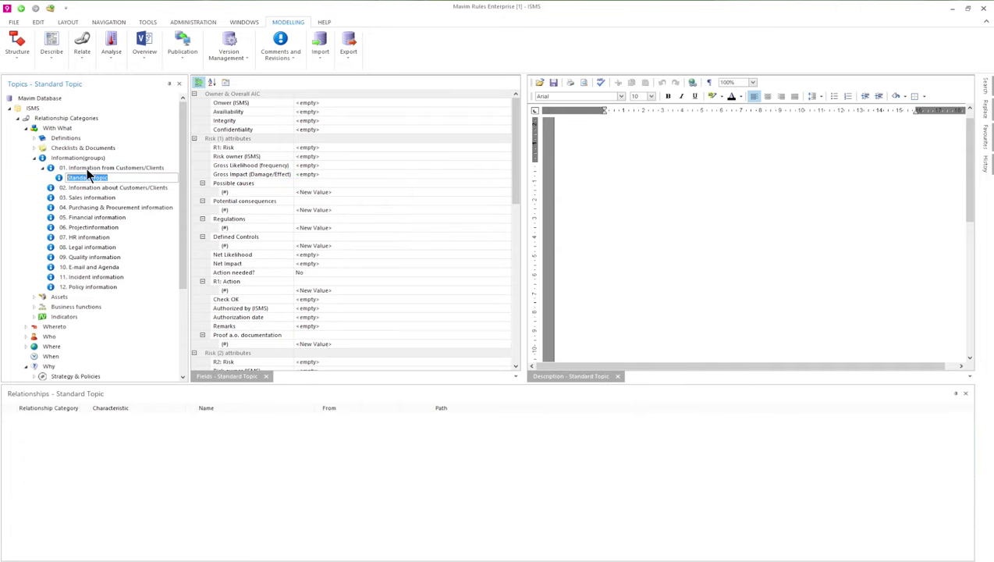
text(Client information + Registration)
key(Return)
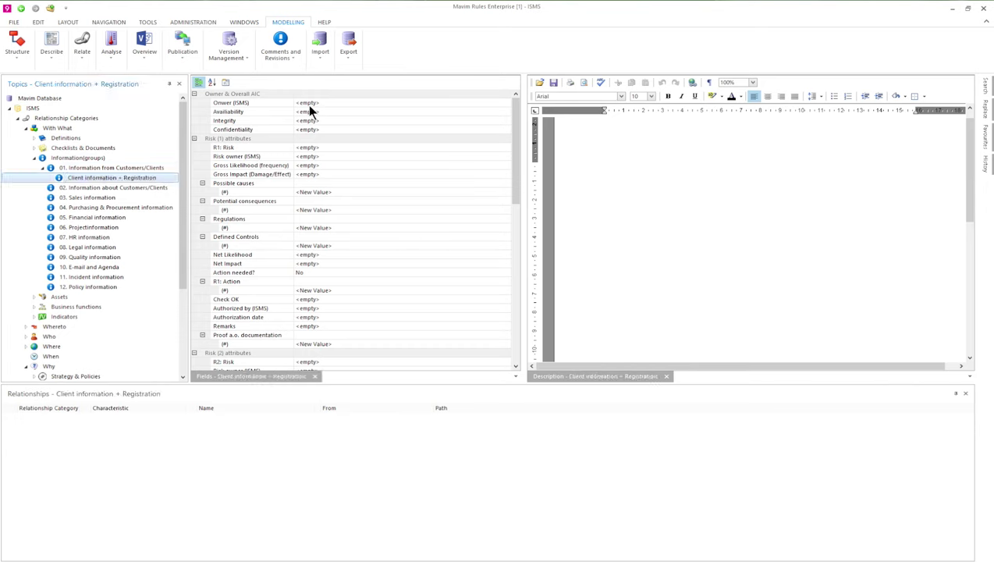
- Assign the Controler role as the owner of the Client information + Registration topic
double_click(322, 105)
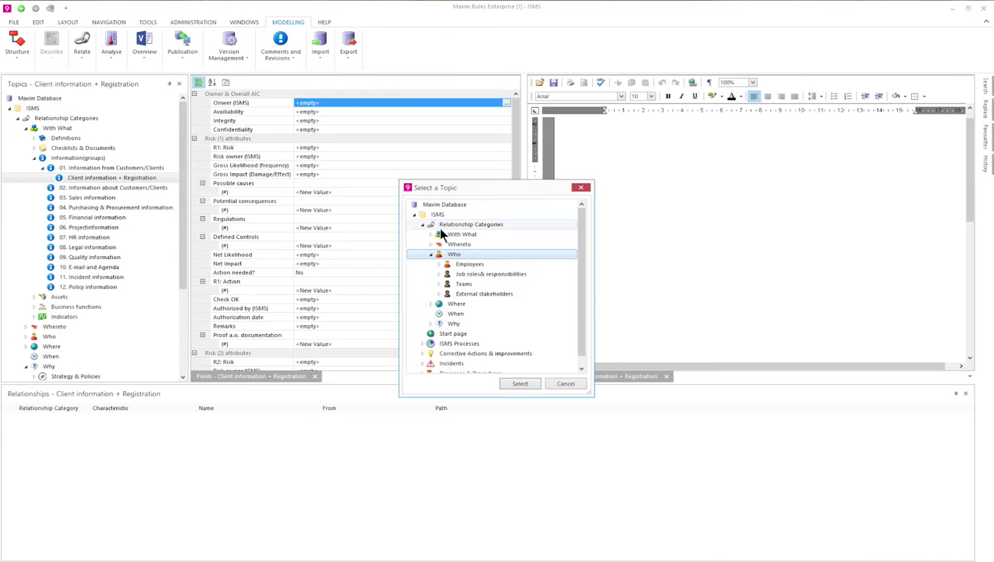
click(439, 274)
click(447, 284)
scroll(484, 313, down, 2)
click(486, 265)
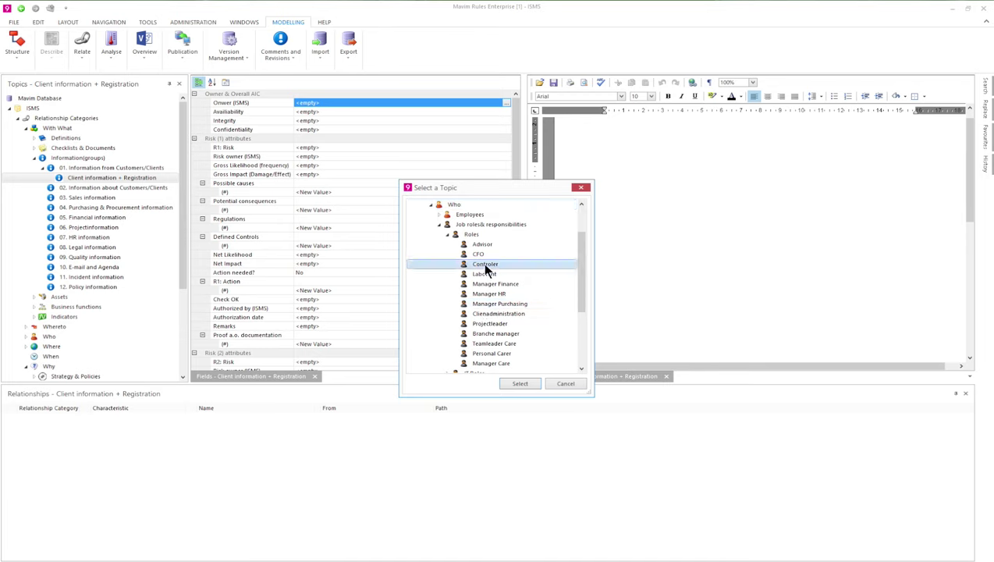
click(520, 383)
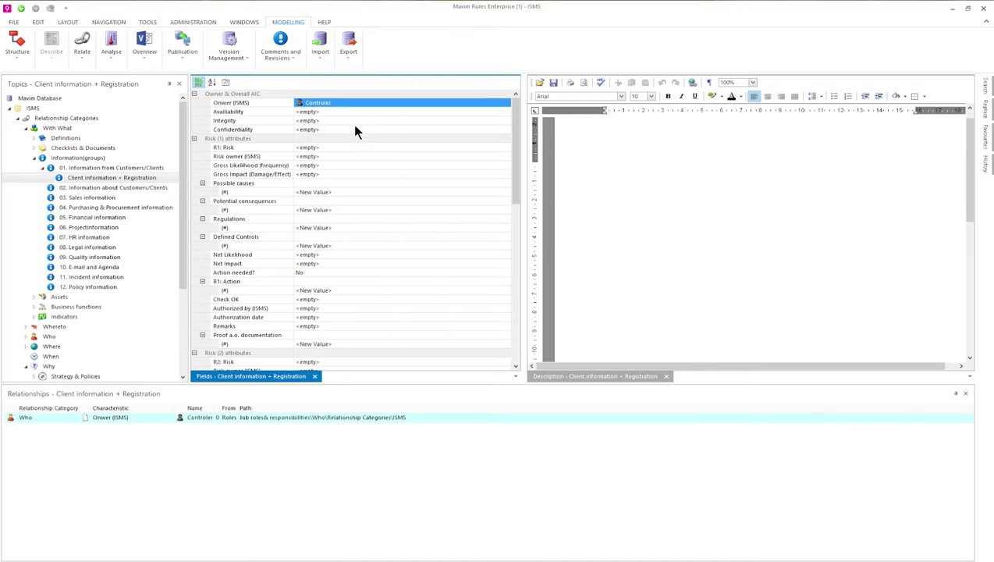
- Rate the topic's availability as 2 (important), integrity as 1 (wishfull) and confidentiality as 3 (essential)
click(335, 111)
click(336, 111)
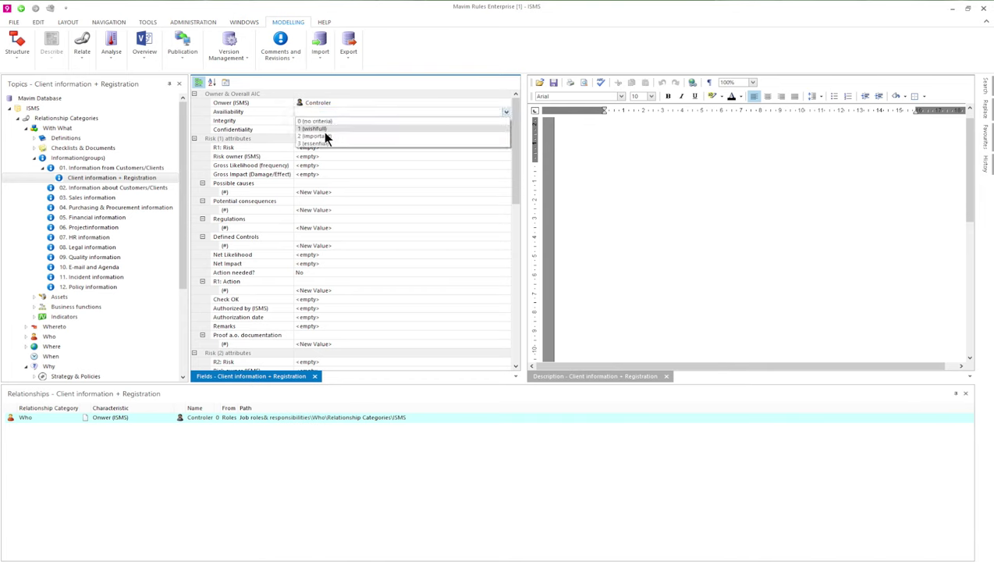
click(323, 131)
click(317, 121)
click(318, 119)
click(319, 138)
click(318, 128)
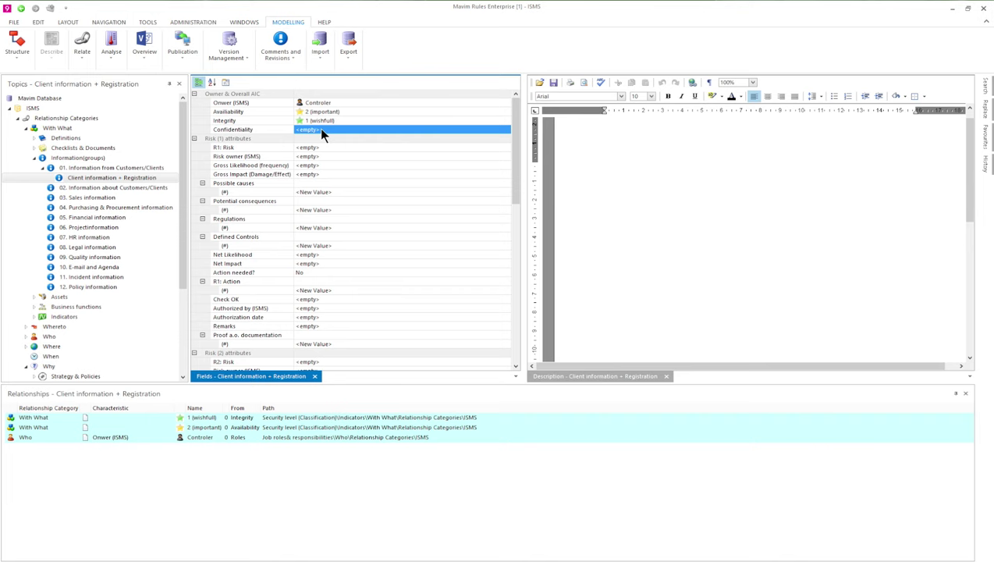
click(319, 128)
click(316, 161)
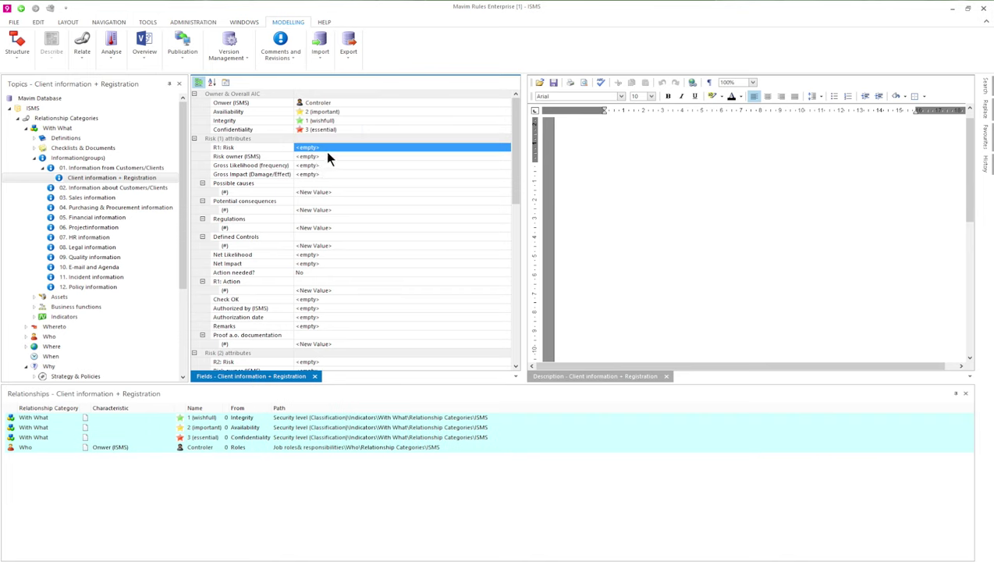
- Set the R1 risk to Fraud from the HUMAN - DELIBERATE group of Risk category (Intl.)
click(331, 150)
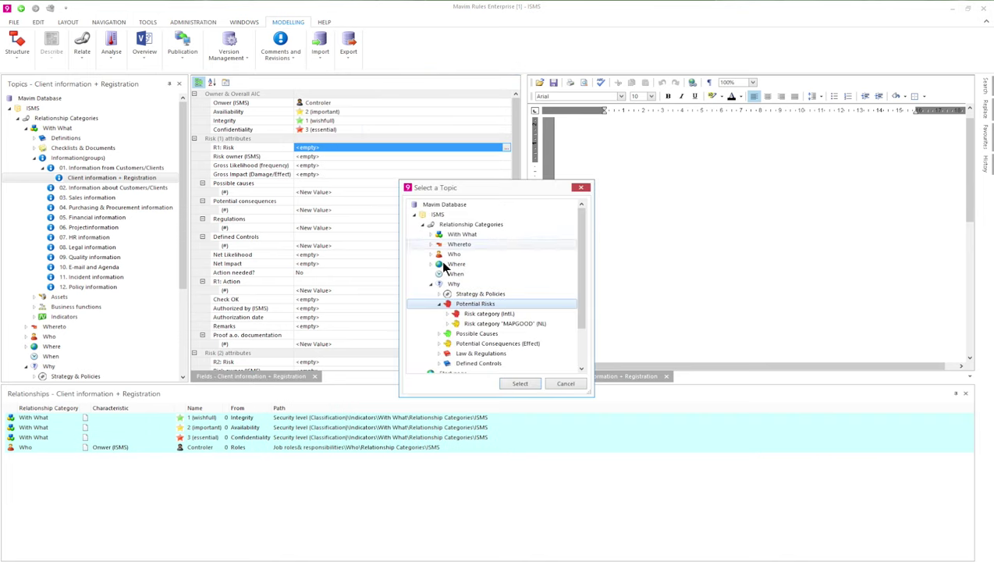
click(449, 313)
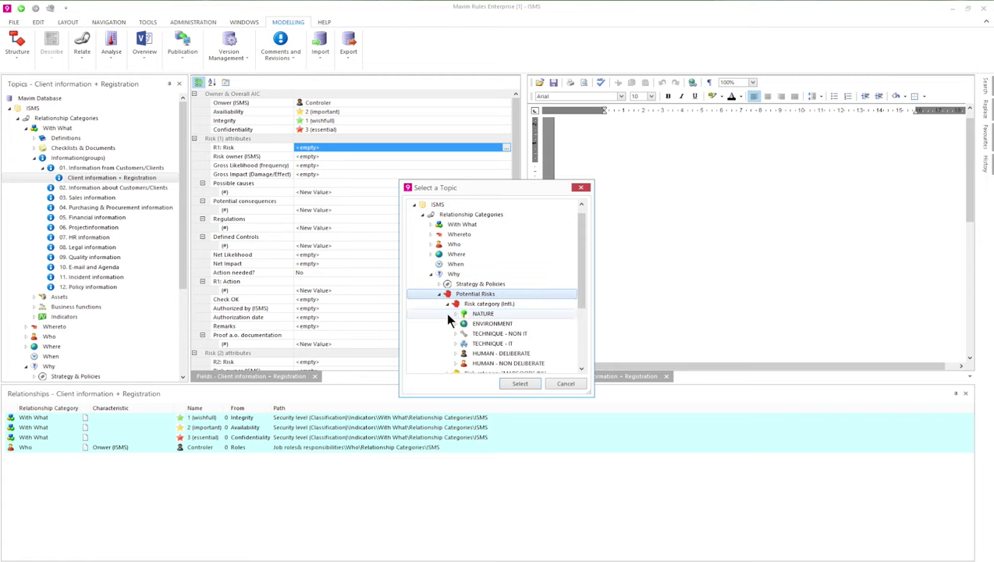
click(456, 353)
click(486, 284)
click(520, 384)
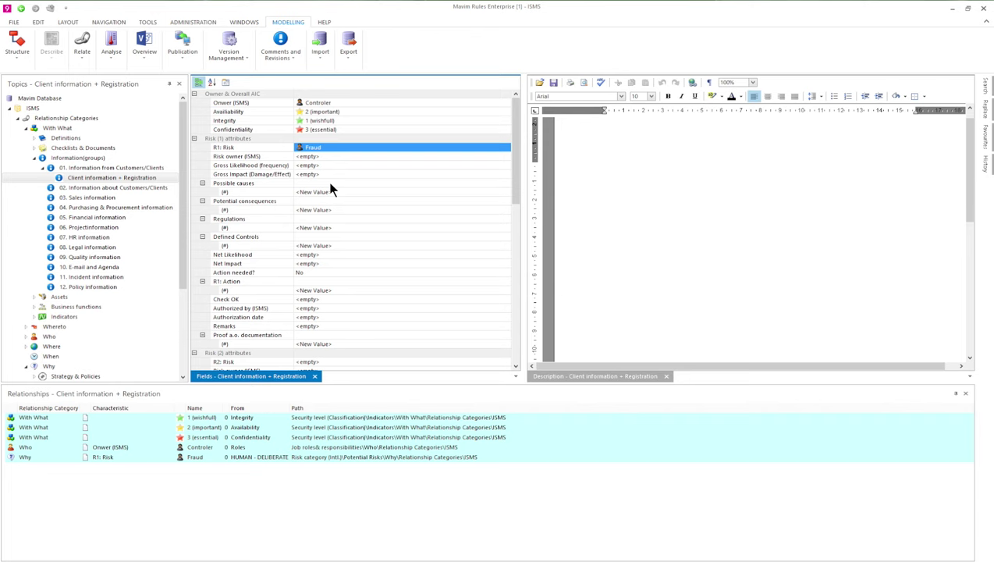
- Set risk 1's gross likelihood to Average and its gross impact to High
click(312, 165)
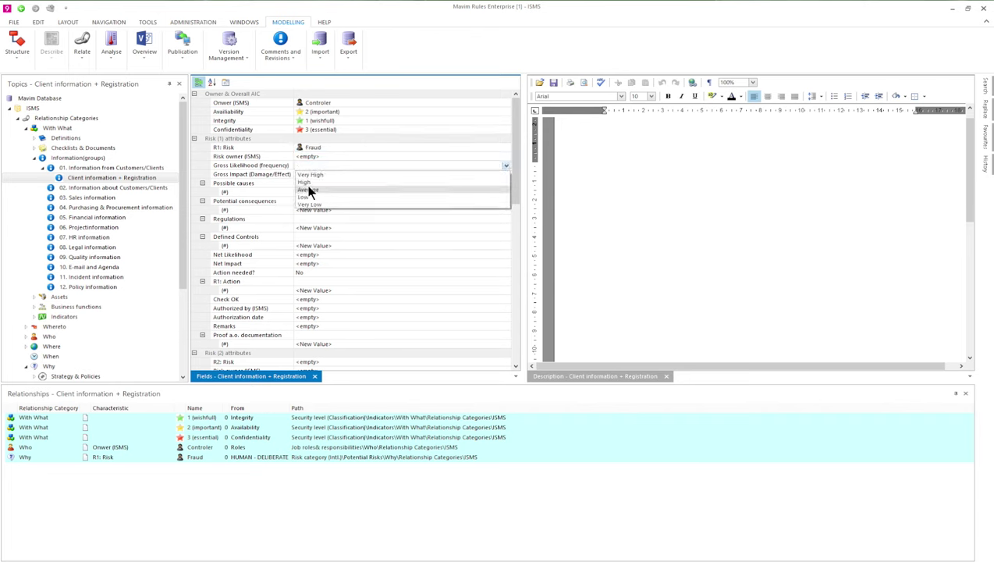
click(308, 189)
click(308, 174)
click(309, 175)
click(313, 192)
- Add Insufficient control as a possible cause of risk 1
click(324, 192)
click(320, 188)
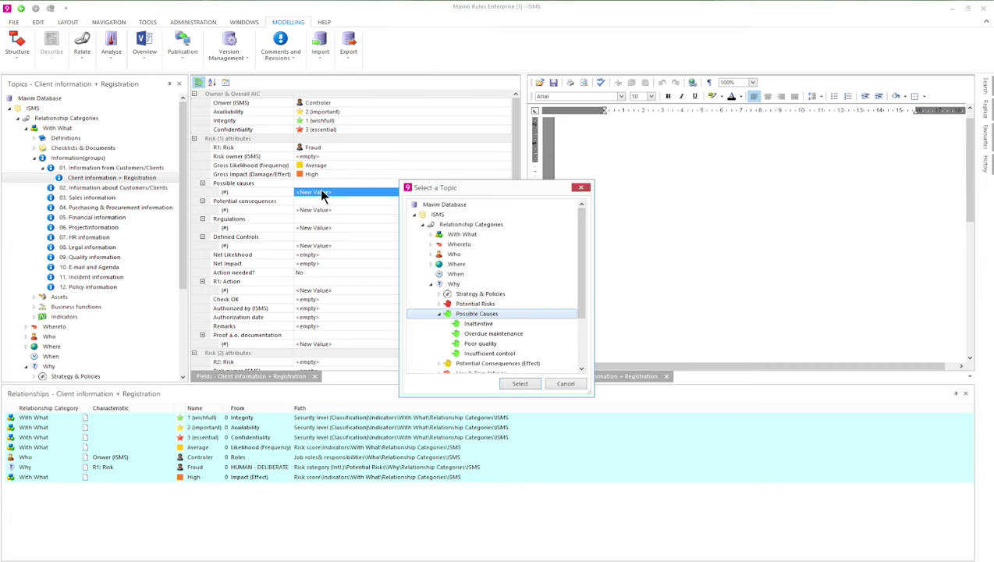
click(480, 353)
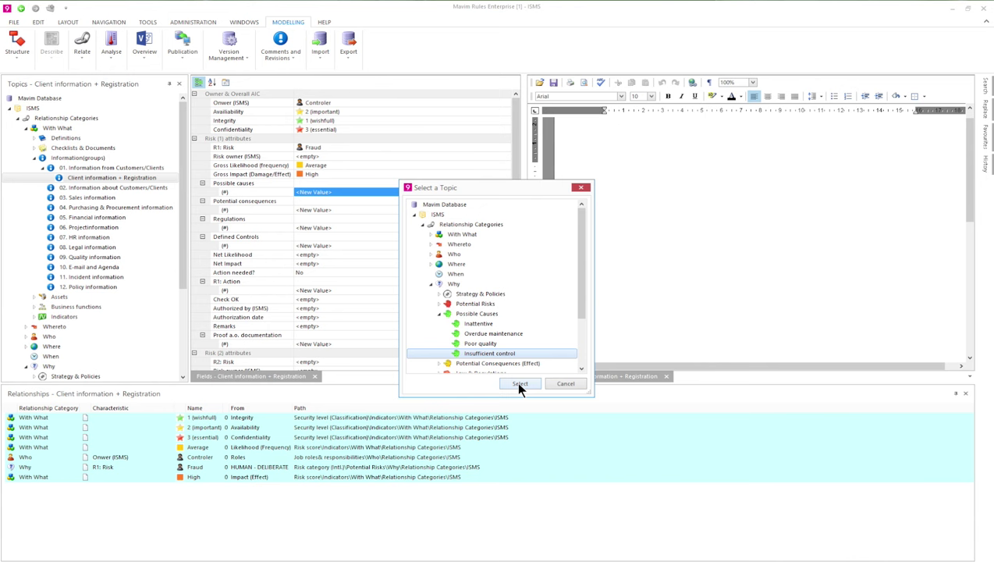
click(519, 384)
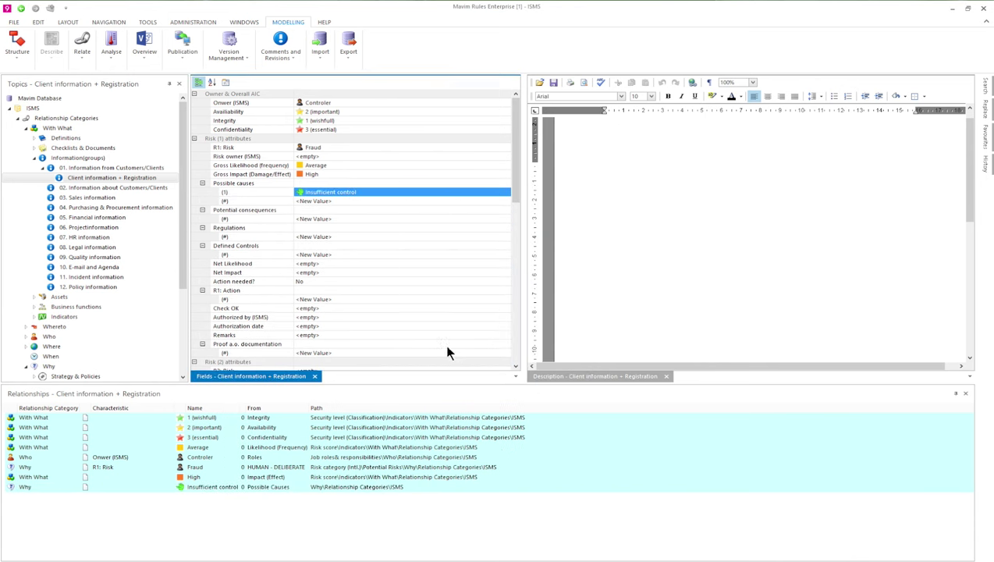
- Add Extra costs and Image damage as potential consequences of risk 1
double_click(320, 221)
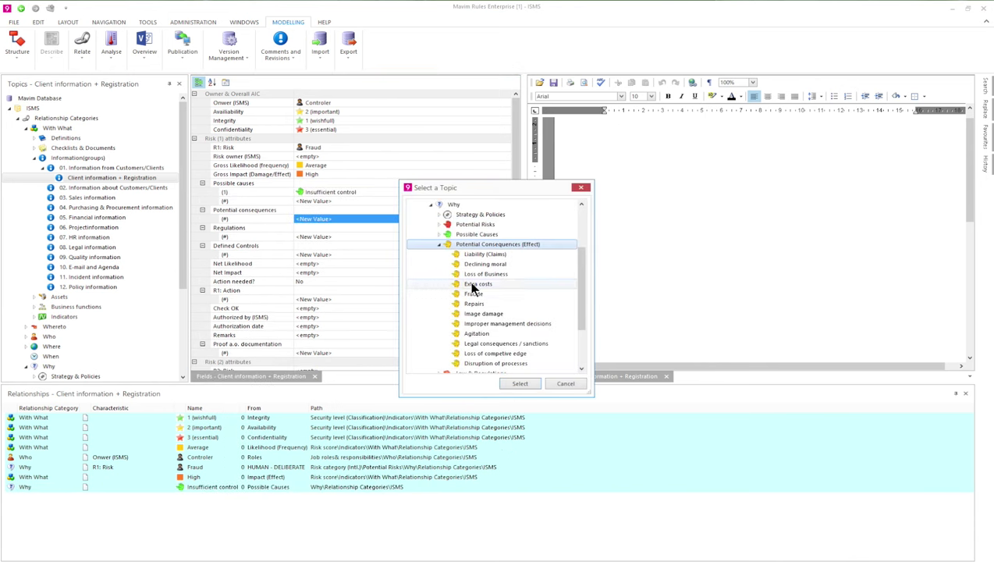
click(474, 286)
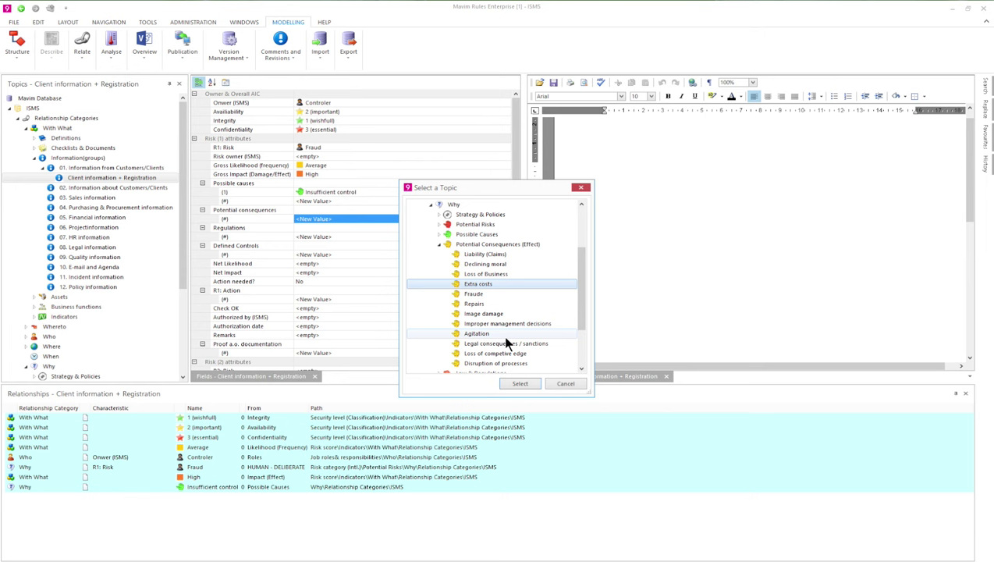
click(518, 384)
double_click(320, 226)
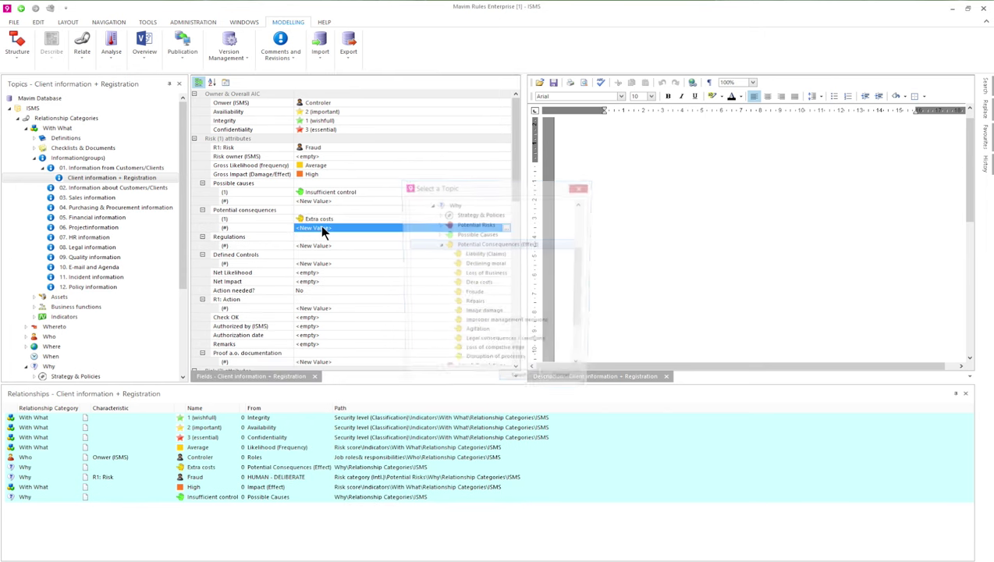
click(475, 313)
click(515, 382)
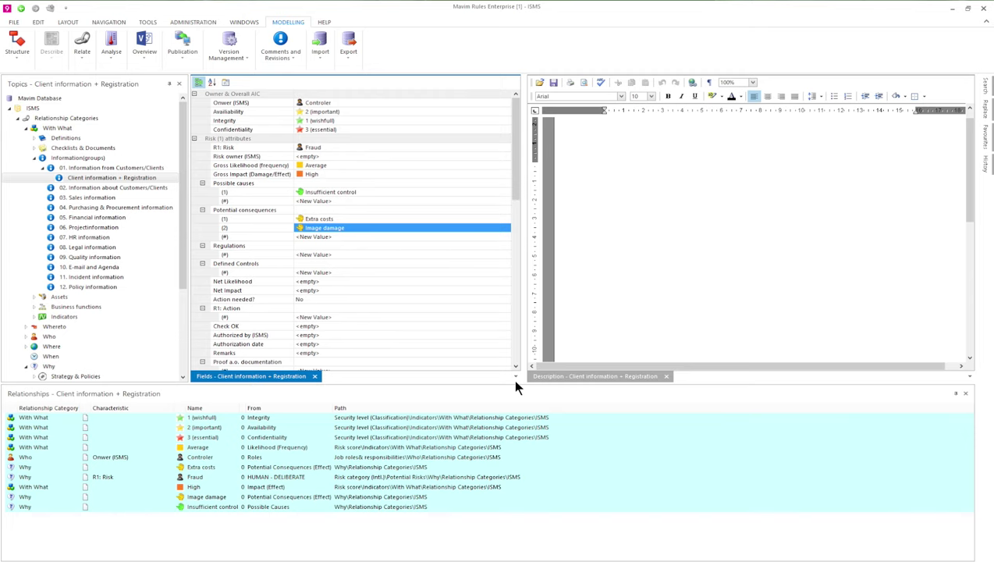
- Add 11.2 Equipment from ISO 27002:2013 (UK), chapter 11 Physical and environmental security, as a regulation of risk 1
double_click(356, 255)
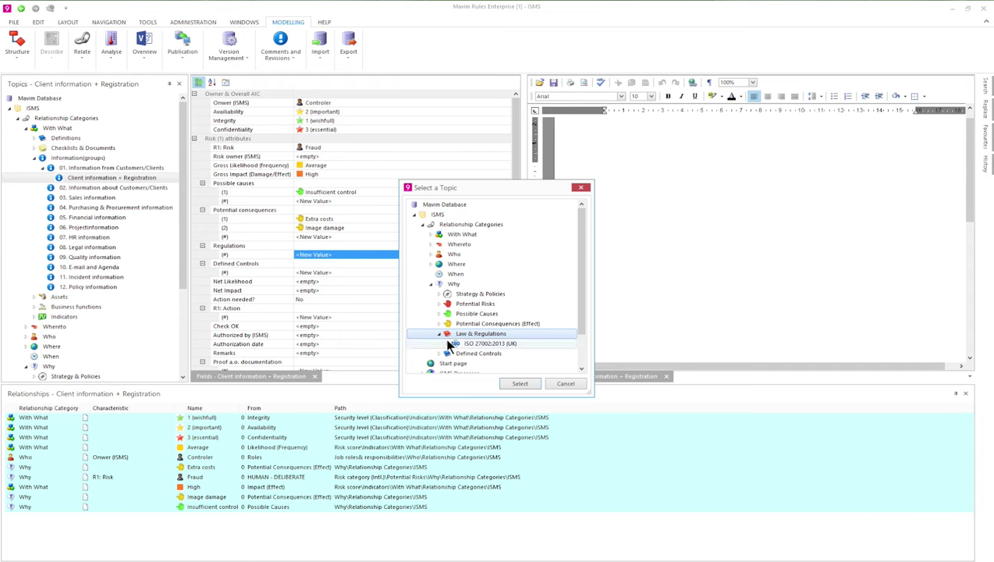
click(445, 343)
click(447, 344)
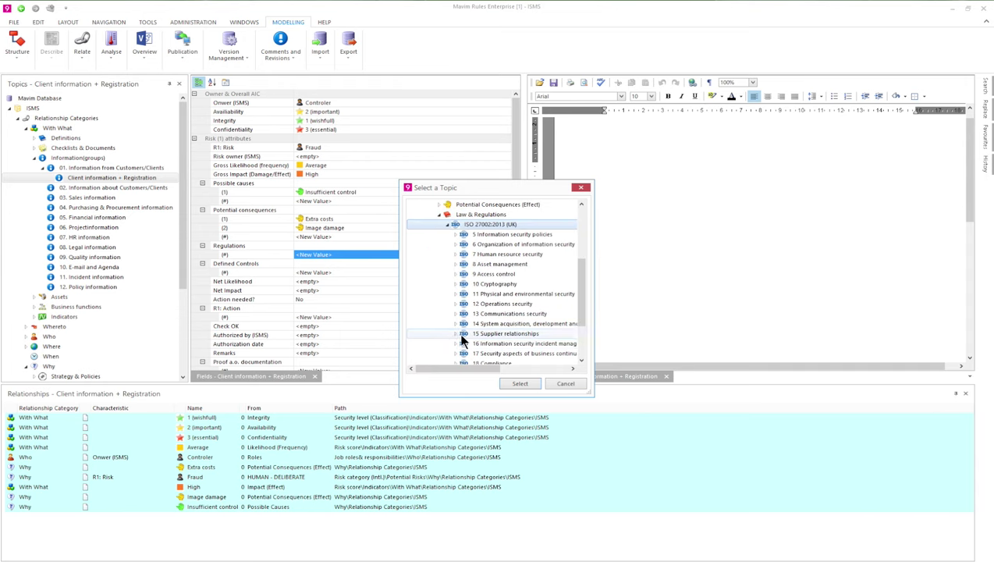
click(458, 294)
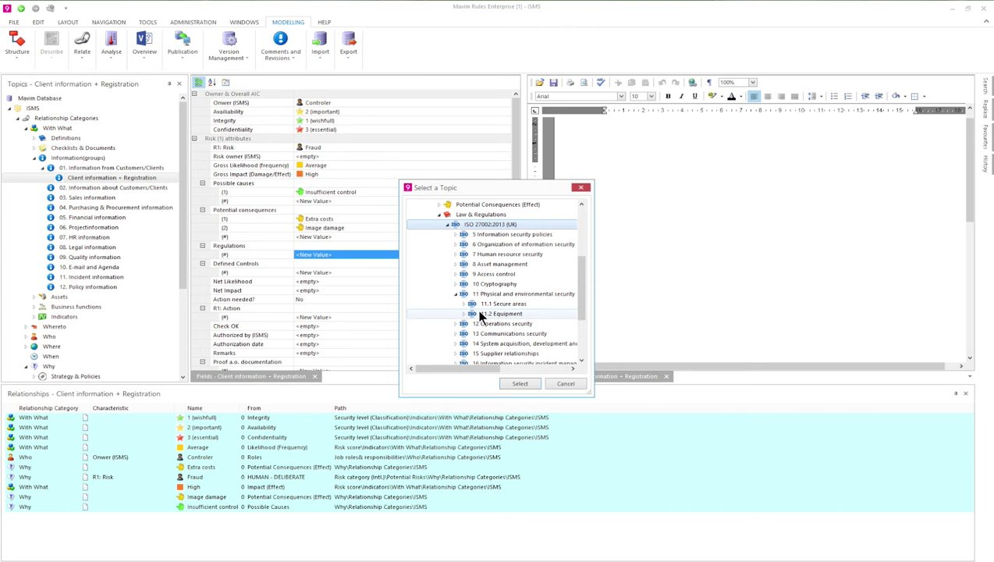
click(491, 314)
click(522, 383)
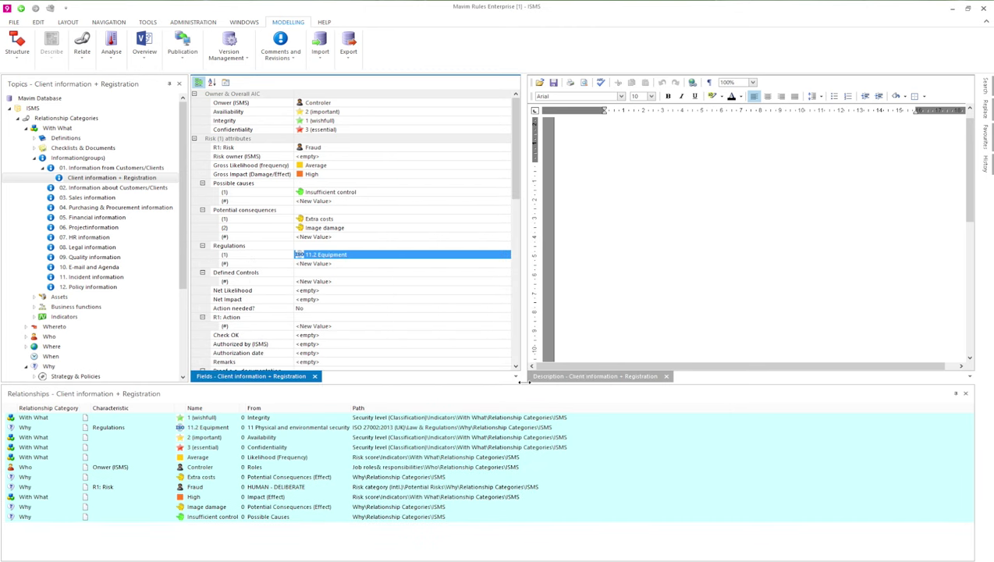
click(82, 157)
double_click(195, 437)
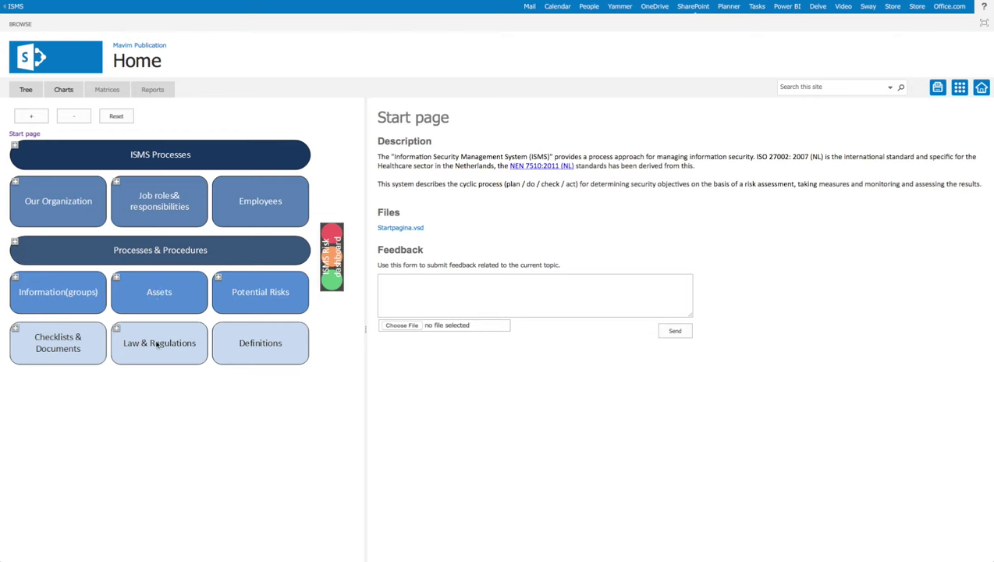
- In the SharePoint publication, open Information(groups), view 01. Information from Customers/Clients and follow its linked regulation 9.2 User access management
click(14, 279)
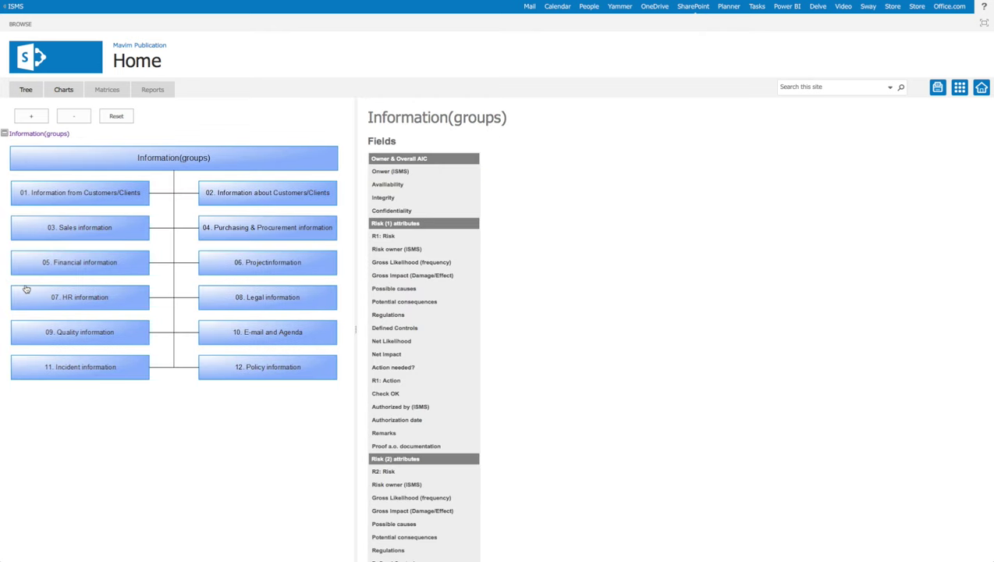
click(66, 202)
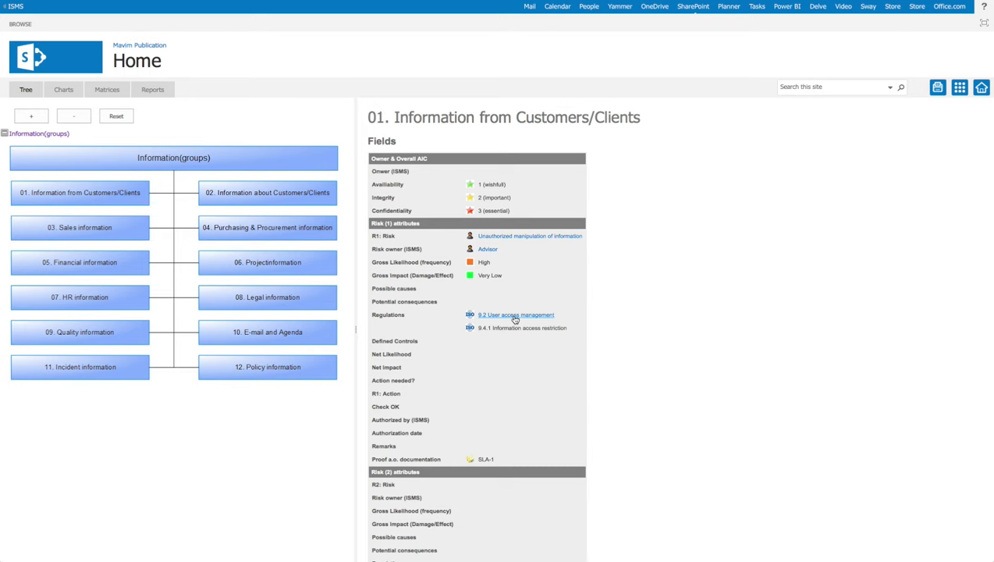
click(515, 316)
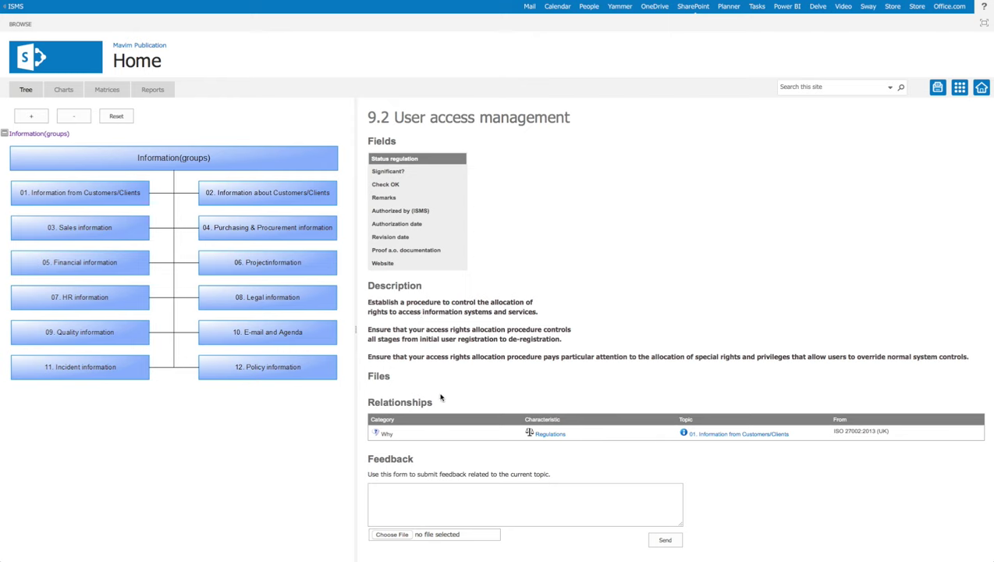
- Write feedback on the 9.2 User access management topic, starting with "This ISO me"
click(445, 497)
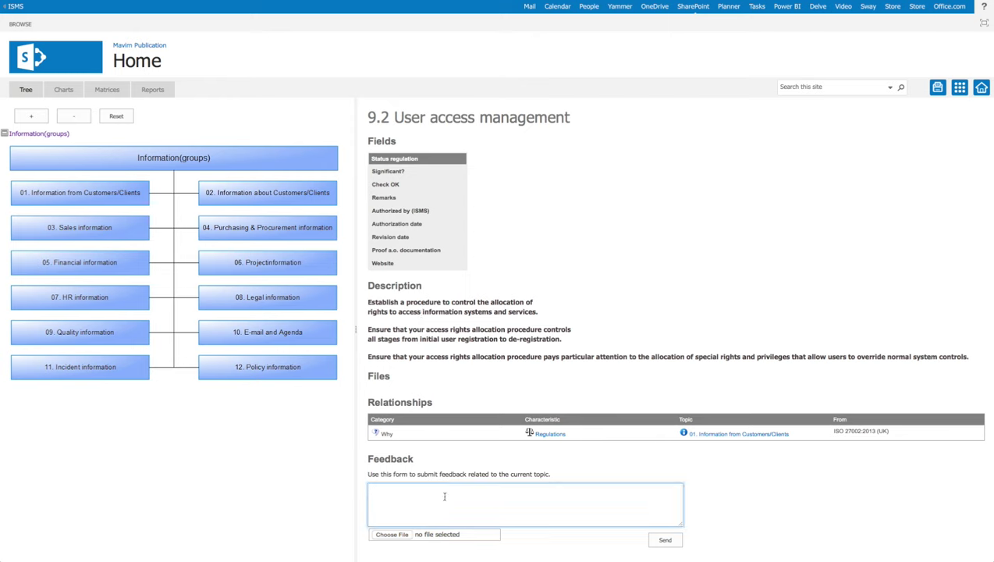
text(This ISO)
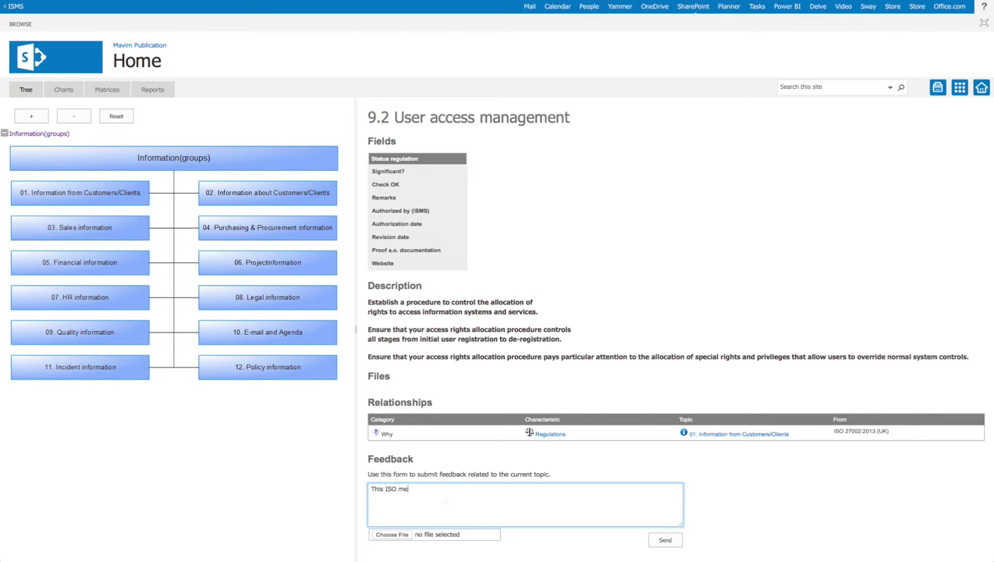